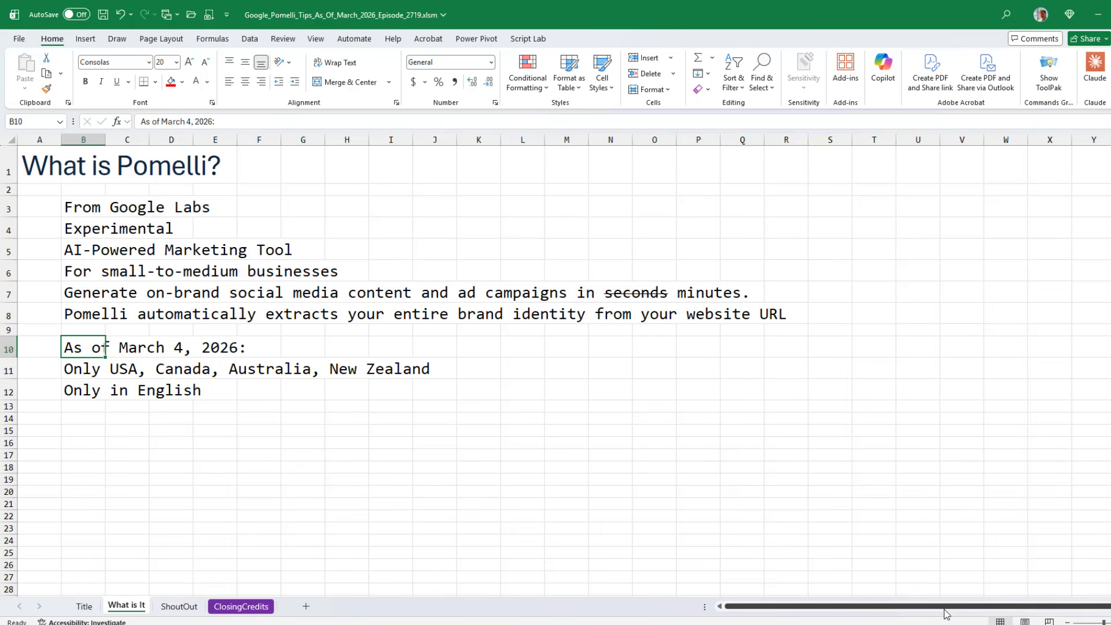
- Switch to Pomelli in the browser and reset the existing MrExcel Business DNA, deleting all its campaigns and creatives
{"action": "left_click", "coordinate": [174, 606]}
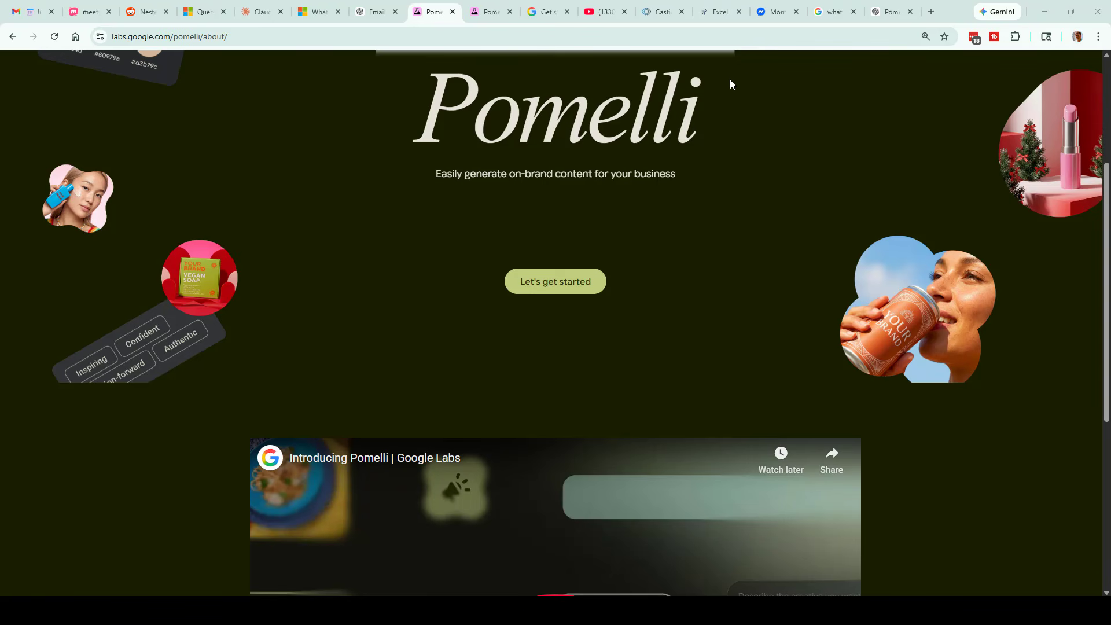
{"action": "left_click", "coordinate": [492, 12]}
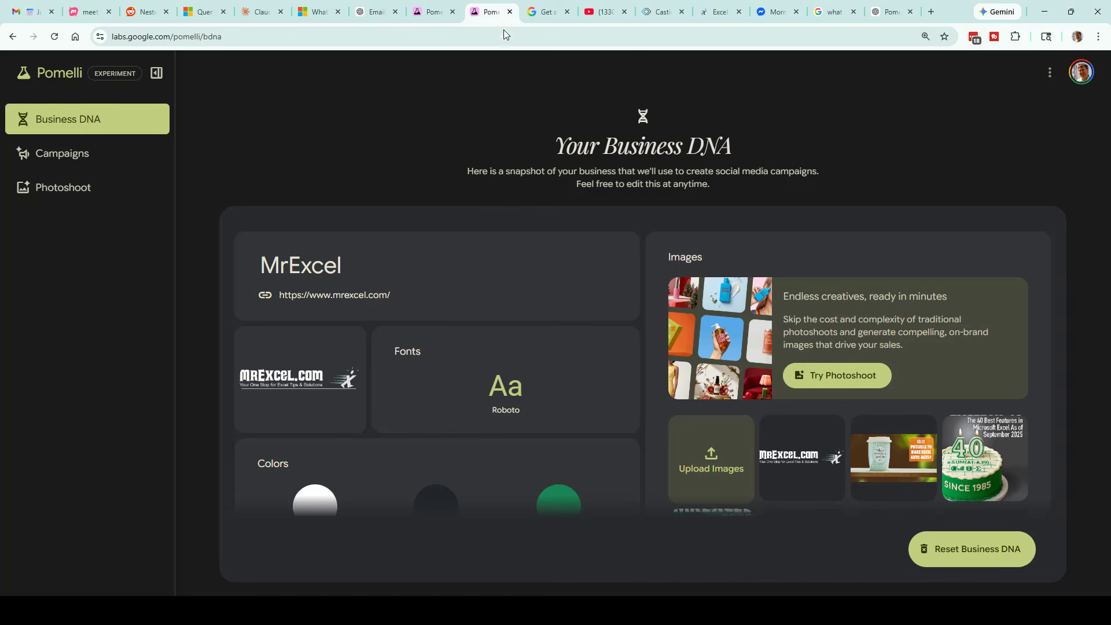
{"action": "left_click", "coordinate": [956, 550]}
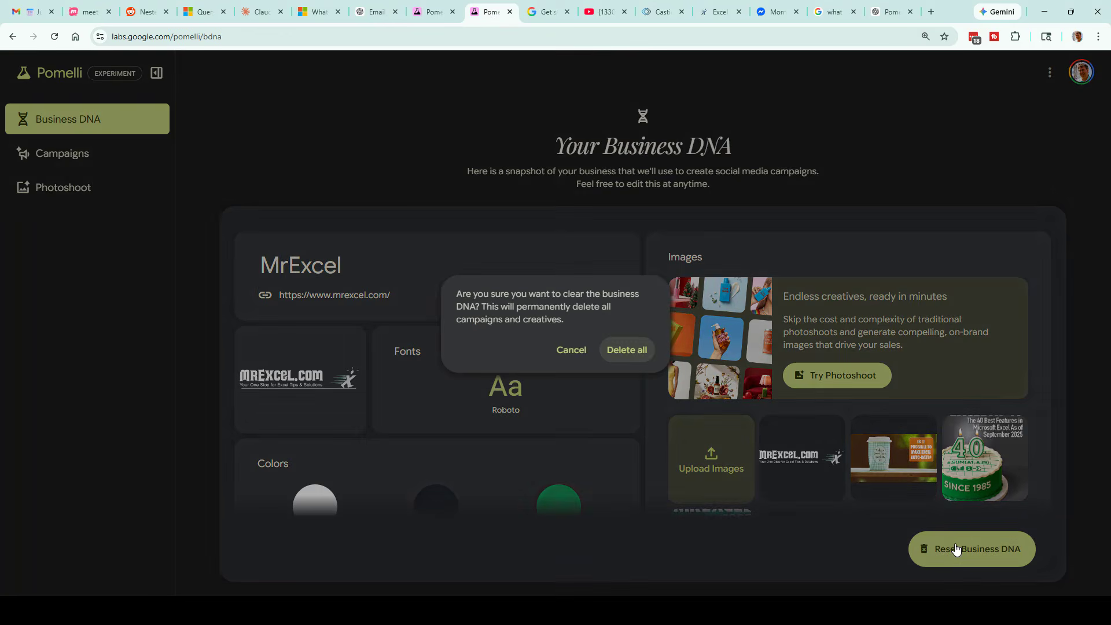
{"action": "left_click", "coordinate": [622, 352]}
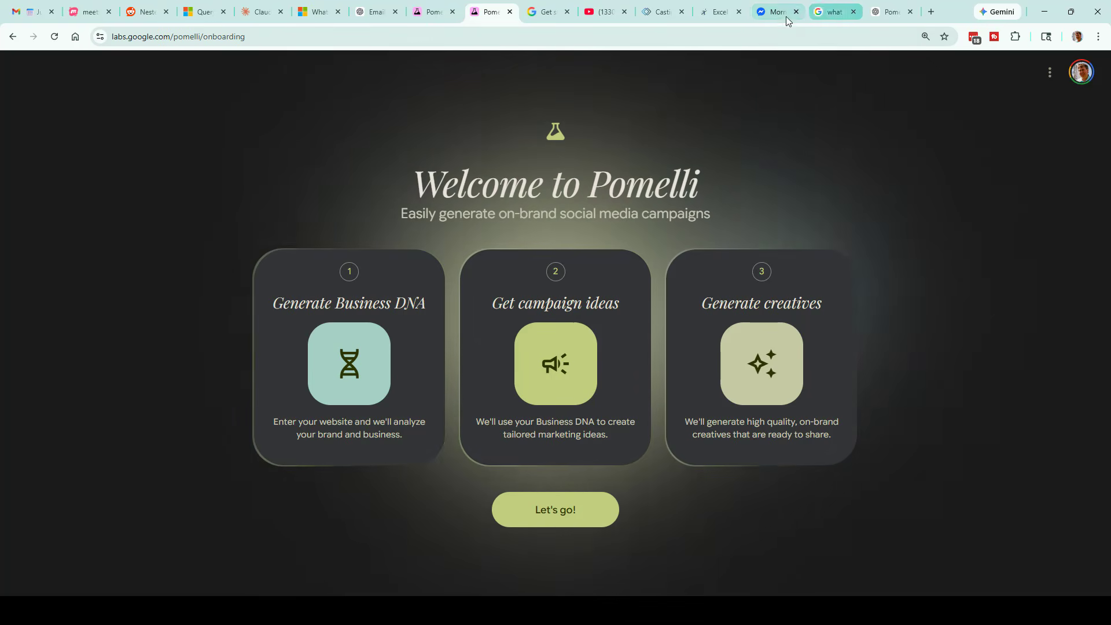
- Copy the web address of the MrExcel speaking page, mrexcel.com/speaking/
{"action": "left_click", "coordinate": [725, 14]}
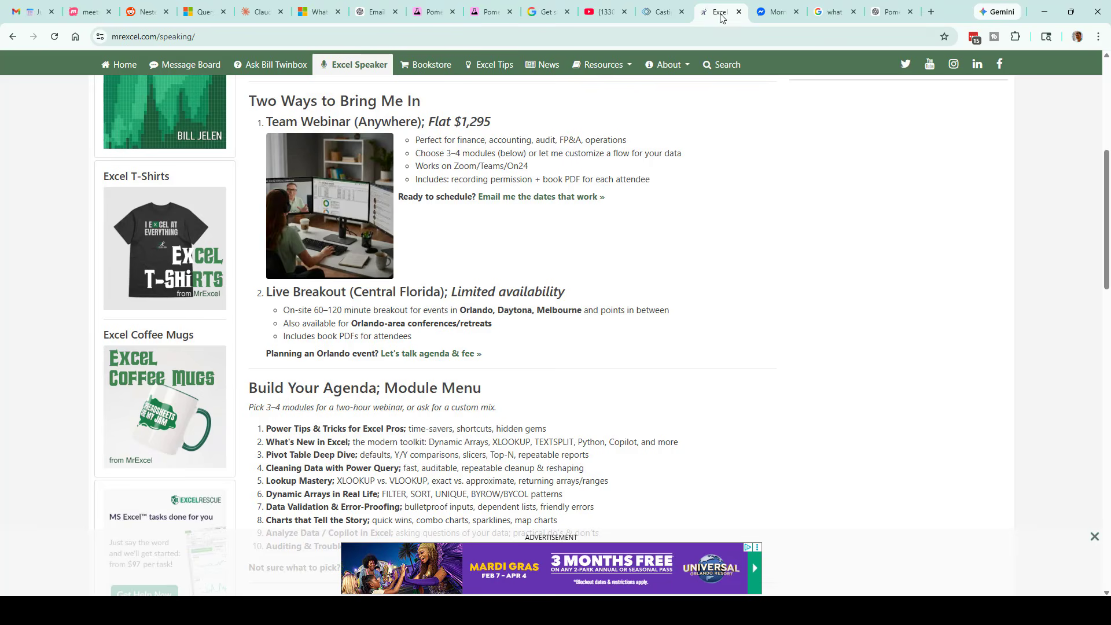
{"action": "scroll", "coordinate": [657, 336], "scroll_direction": "up", "scroll_amount": 6}
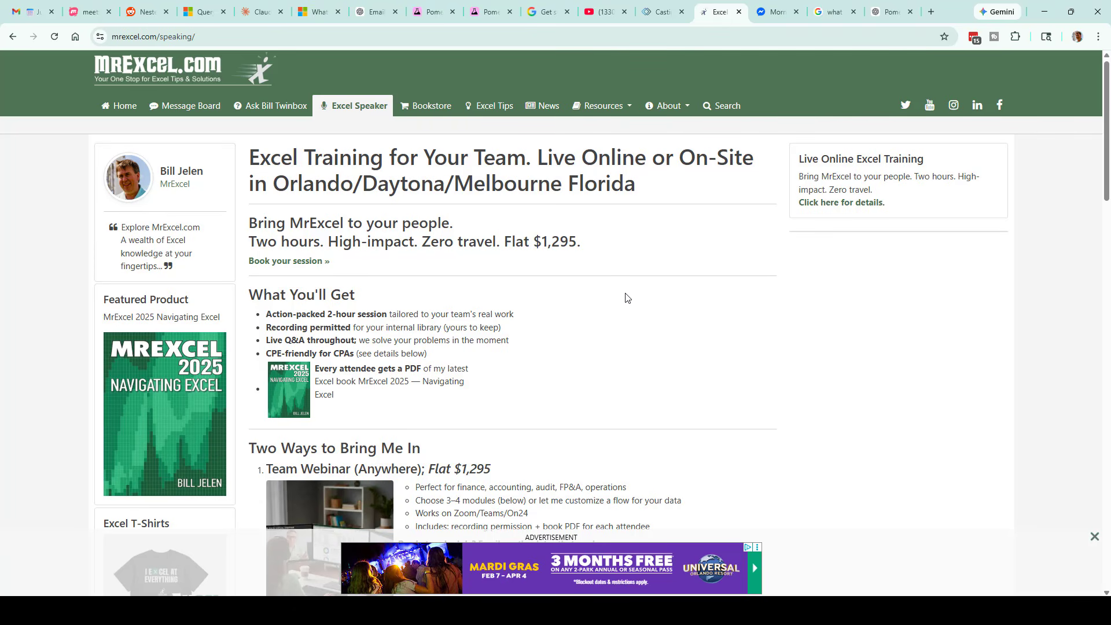
{"action": "left_click", "coordinate": [233, 39]}
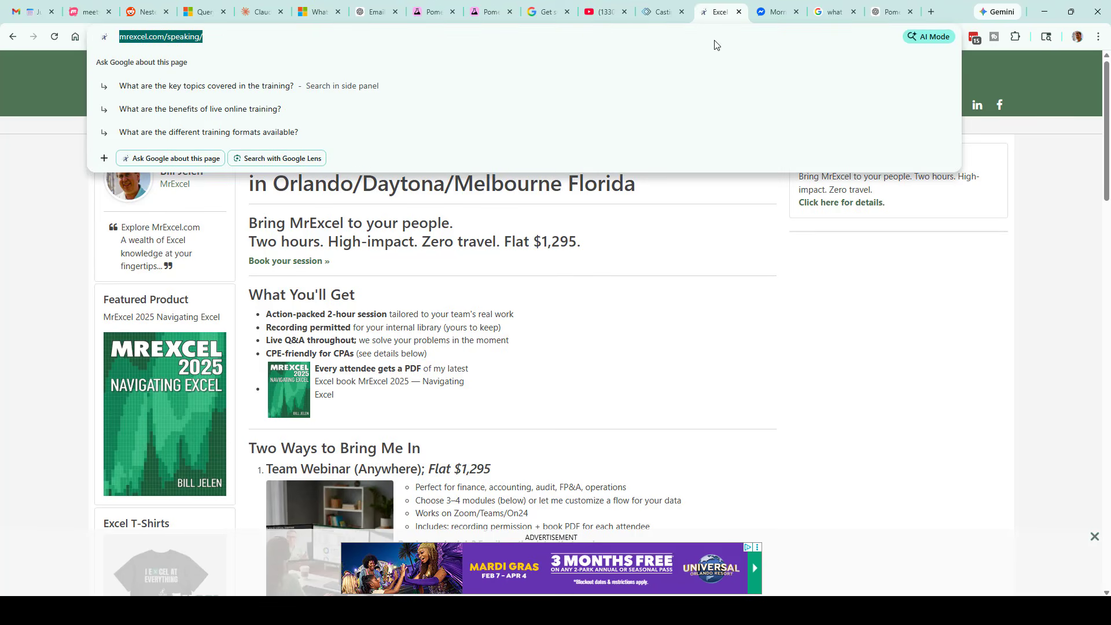
{"action": "left_click", "coordinate": [477, 13]}
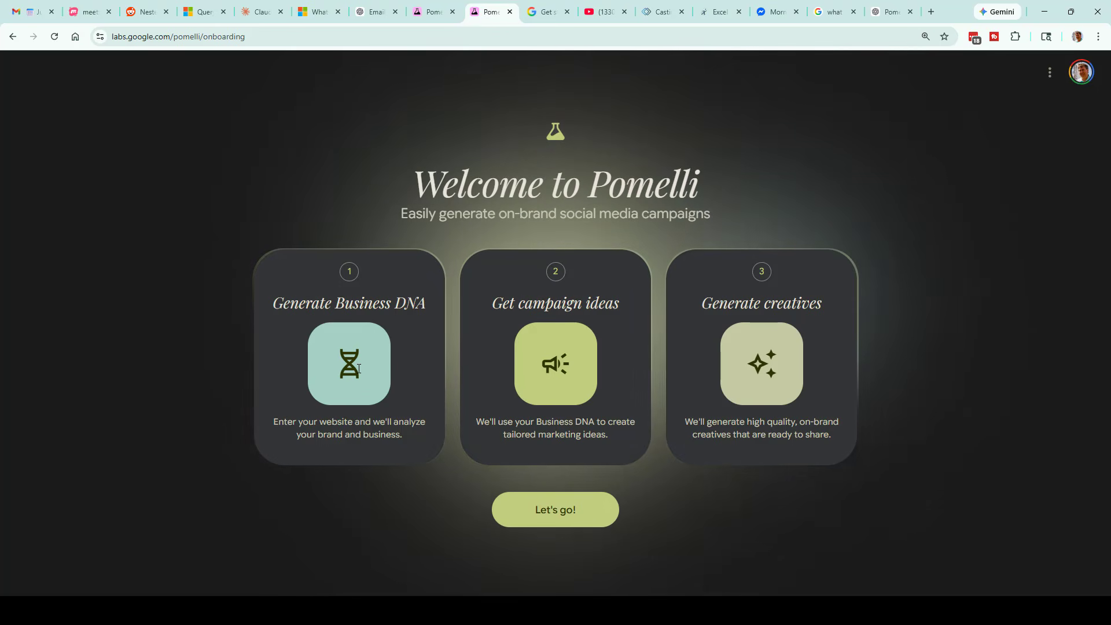
{"action": "left_click", "coordinate": [551, 512]}
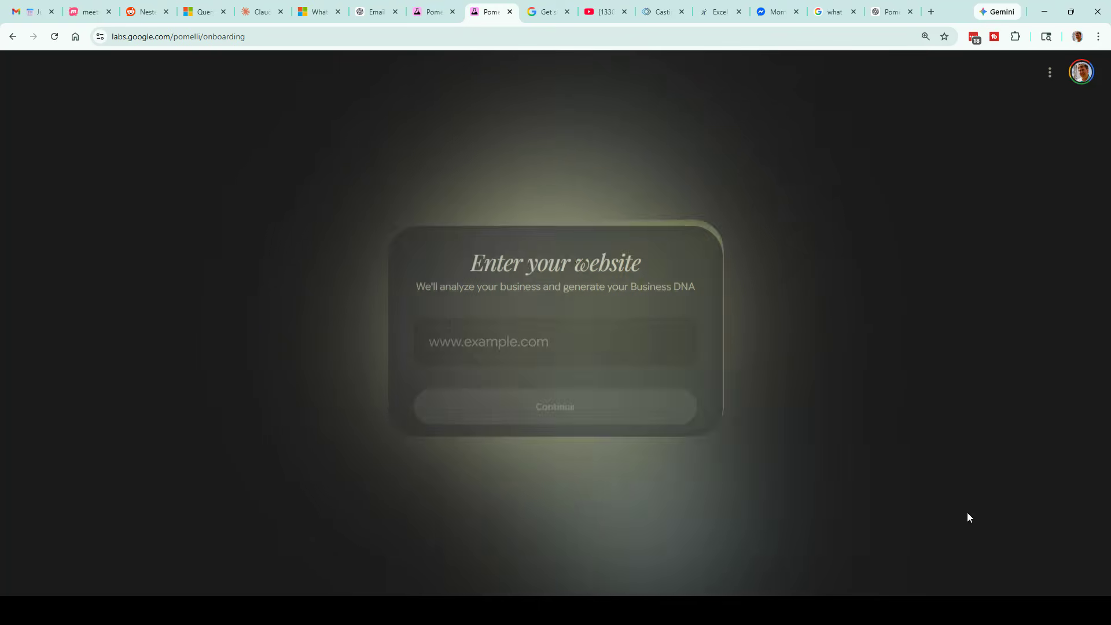
{"action": "left_click", "coordinate": [556, 344]}
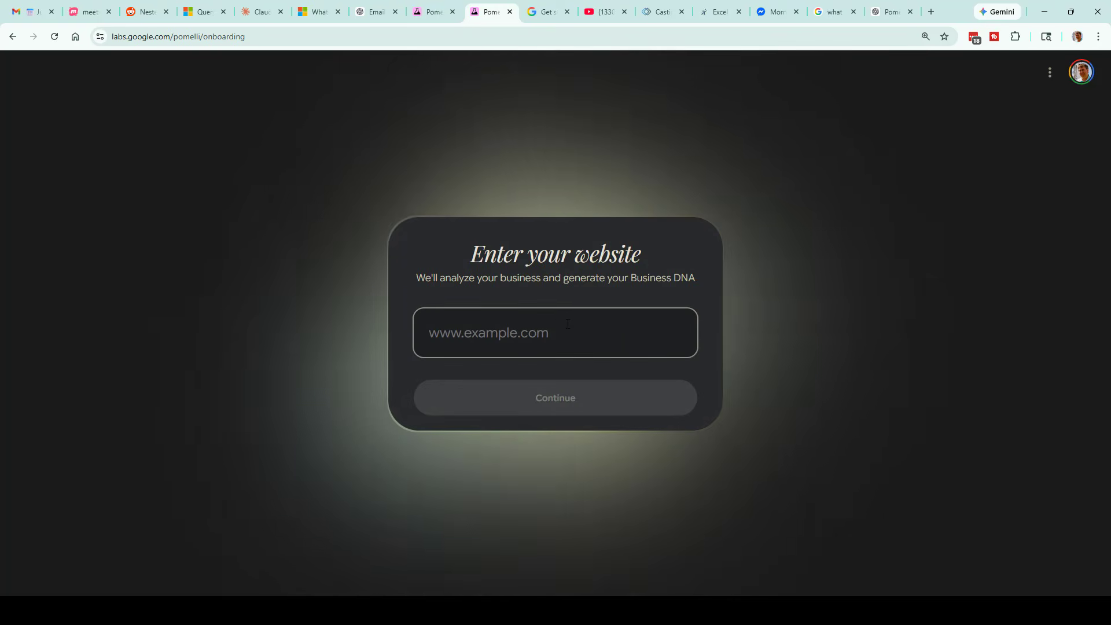
{"action": "type", "text": "https://www.mrexcel.com/speaking/"}
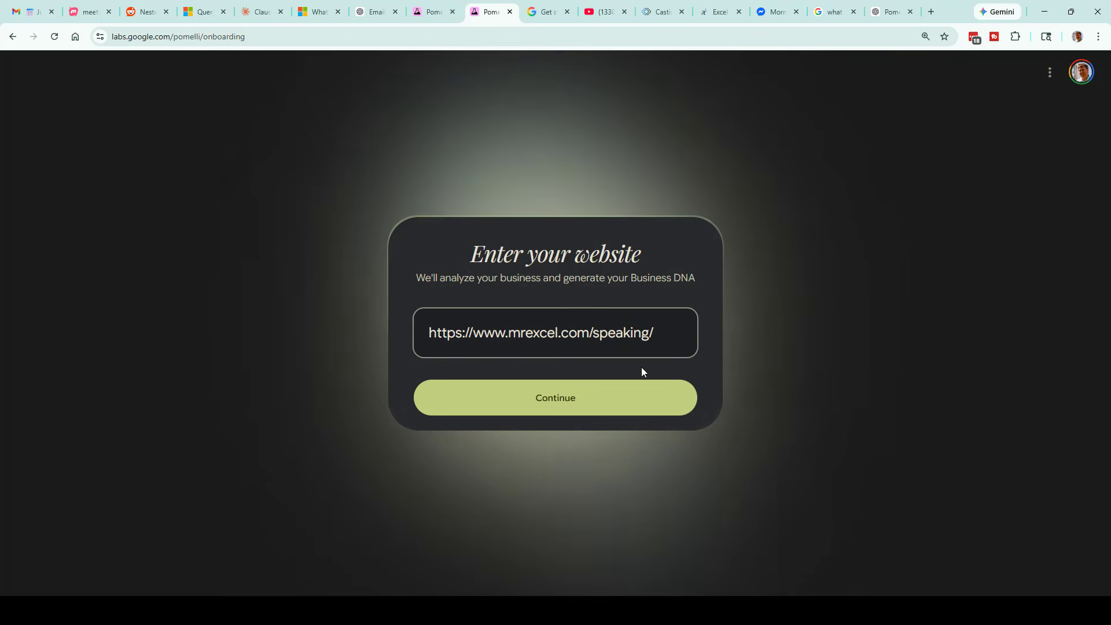
{"action": "left_click", "coordinate": [555, 404]}
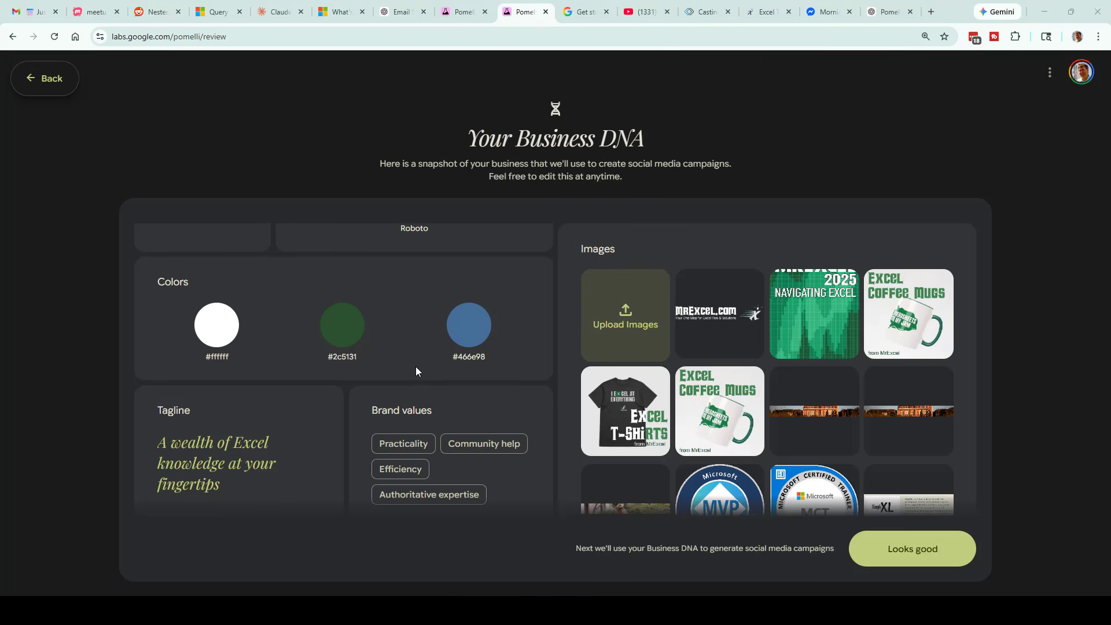
- Review the generated Business DNA and remove the healthcare advertisement next to the Lotus 1-2-3 picture from its images
{"action": "scroll", "coordinate": [347, 385], "scroll_direction": "up", "scroll_amount": 3}
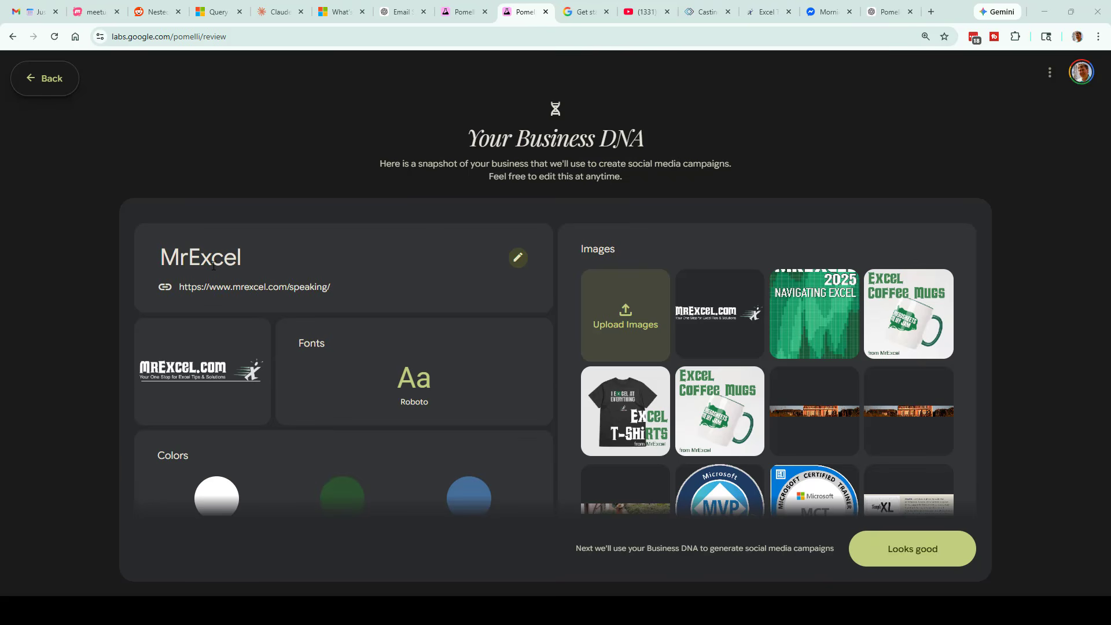
{"action": "scroll", "coordinate": [474, 446], "scroll_direction": "down", "scroll_amount": 4}
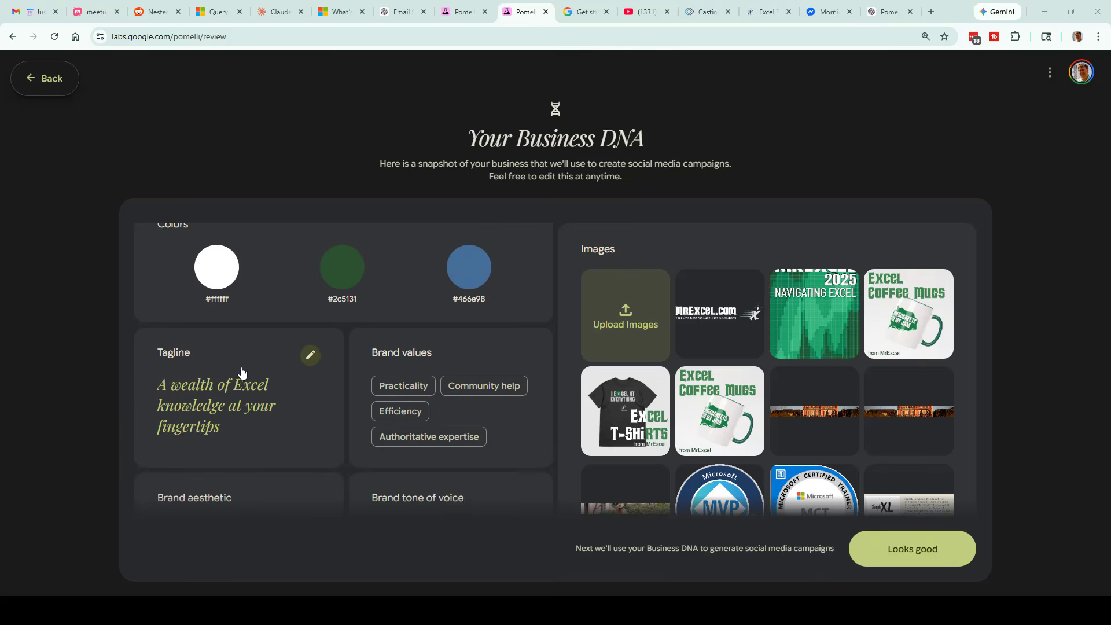
{"action": "scroll", "coordinate": [290, 465], "scroll_direction": "down", "scroll_amount": 3}
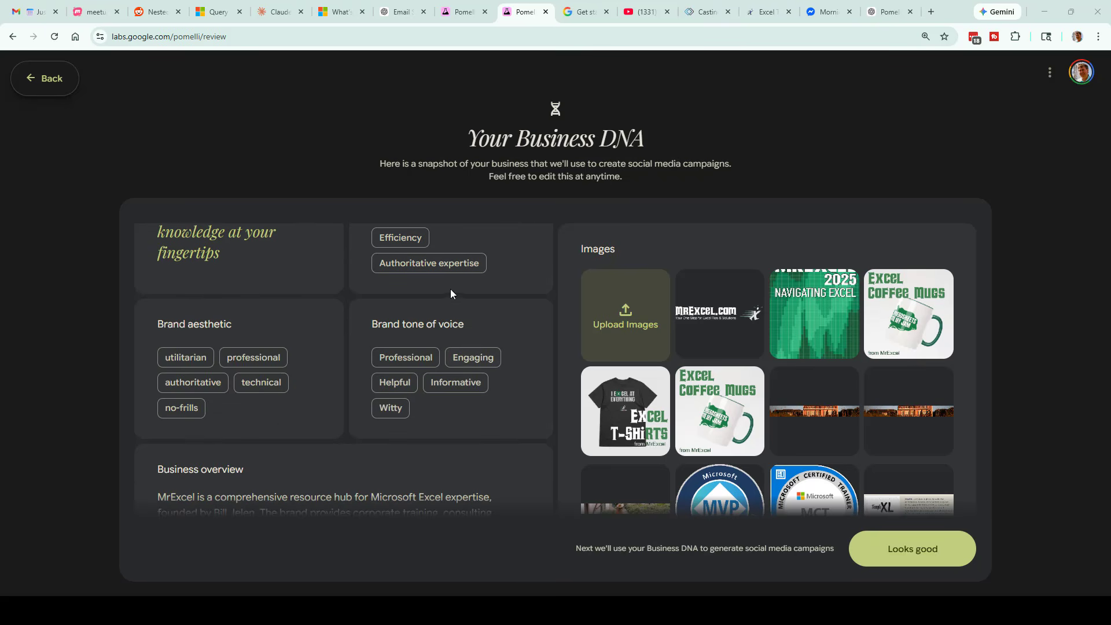
{"action": "mouse_move", "coordinate": [818, 404]}
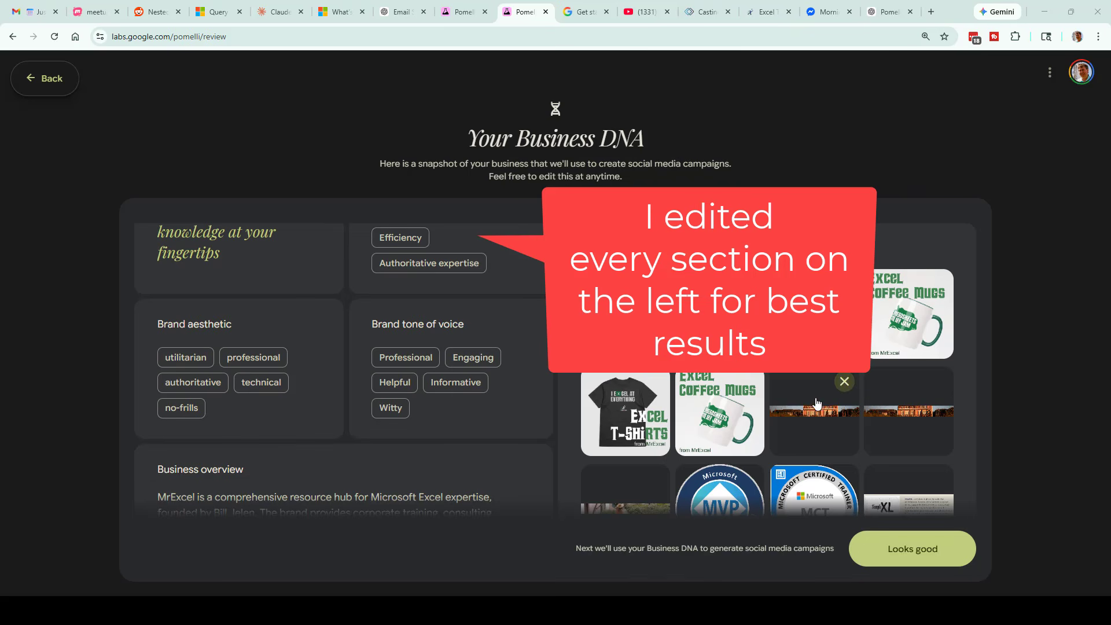
{"action": "scroll", "coordinate": [901, 443], "scroll_direction": "down", "scroll_amount": 2}
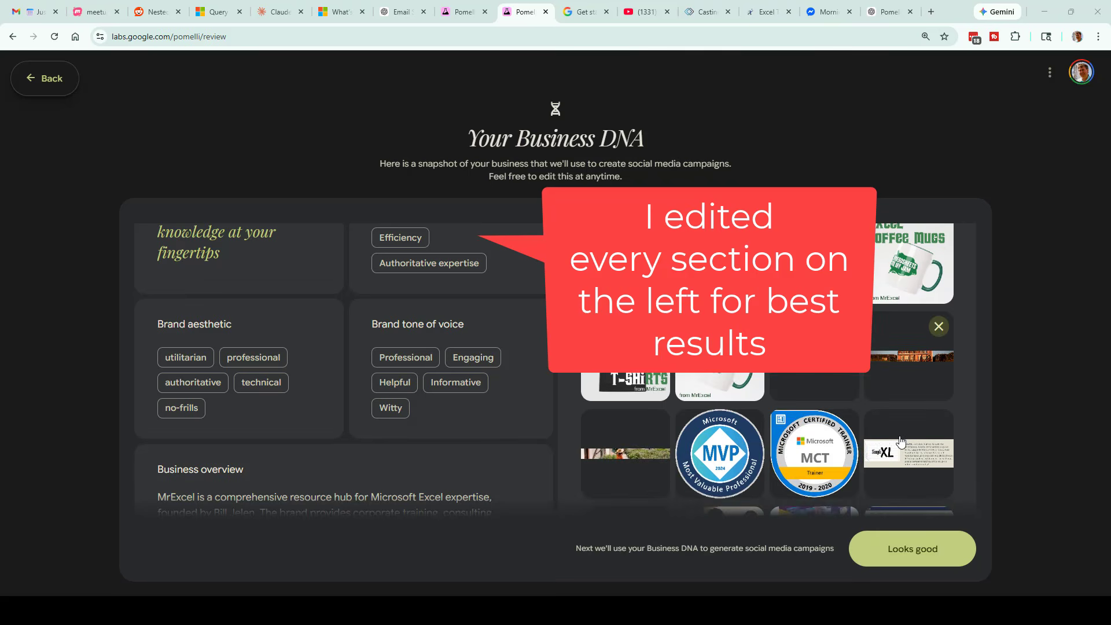
{"action": "scroll", "coordinate": [901, 442], "scroll_direction": "down", "scroll_amount": 2}
{"action": "mouse_move", "coordinate": [734, 362]}
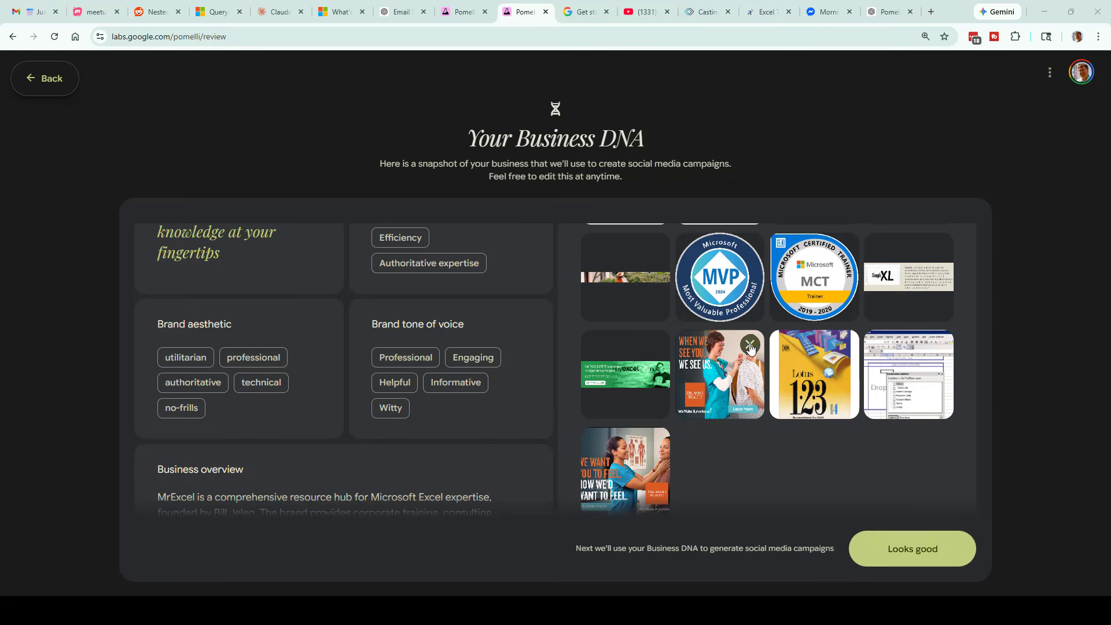
{"action": "left_click", "coordinate": [751, 348]}
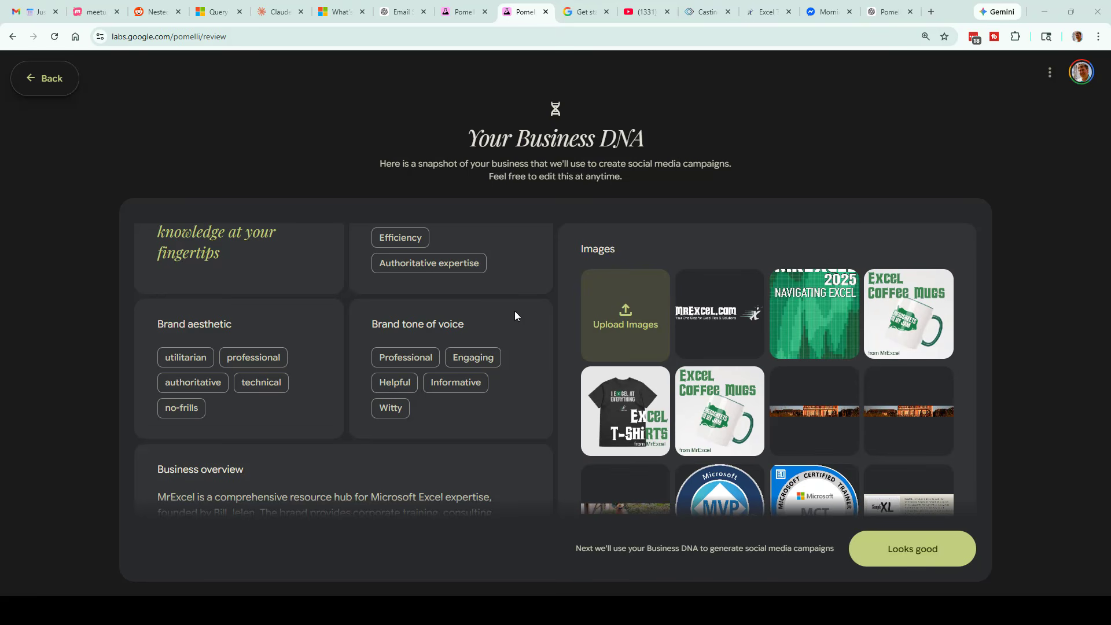
- Check the brand sections and business overview, and approve the Business DNA to continue to campaigns
{"action": "scroll", "coordinate": [523, 261], "scroll_direction": "up", "scroll_amount": 2}
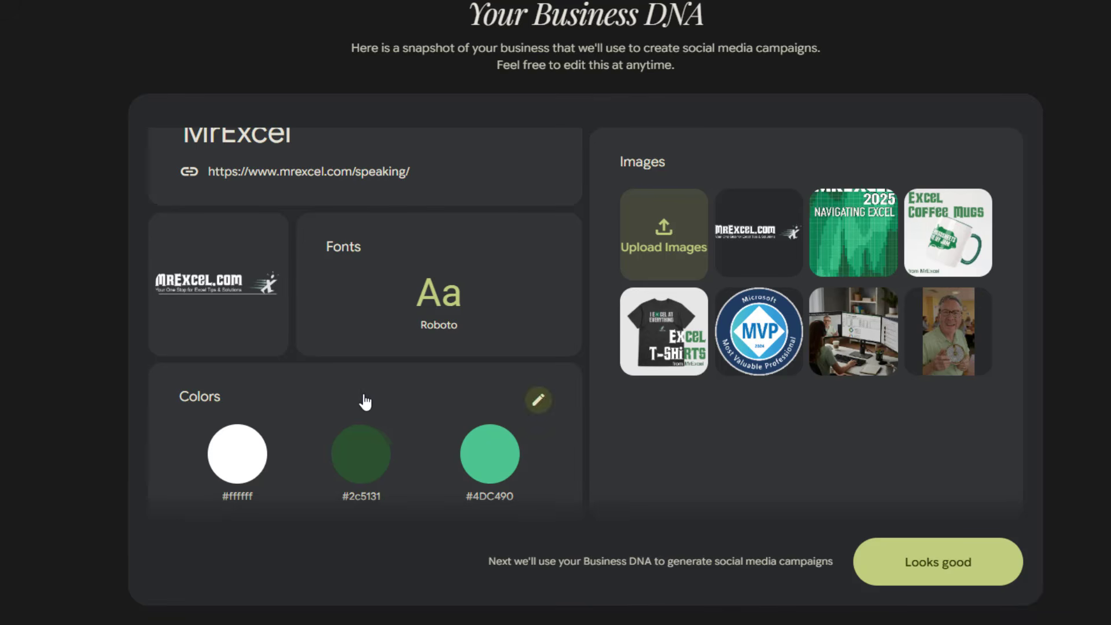
{"action": "scroll", "coordinate": [365, 401], "scroll_direction": "down", "scroll_amount": 10}
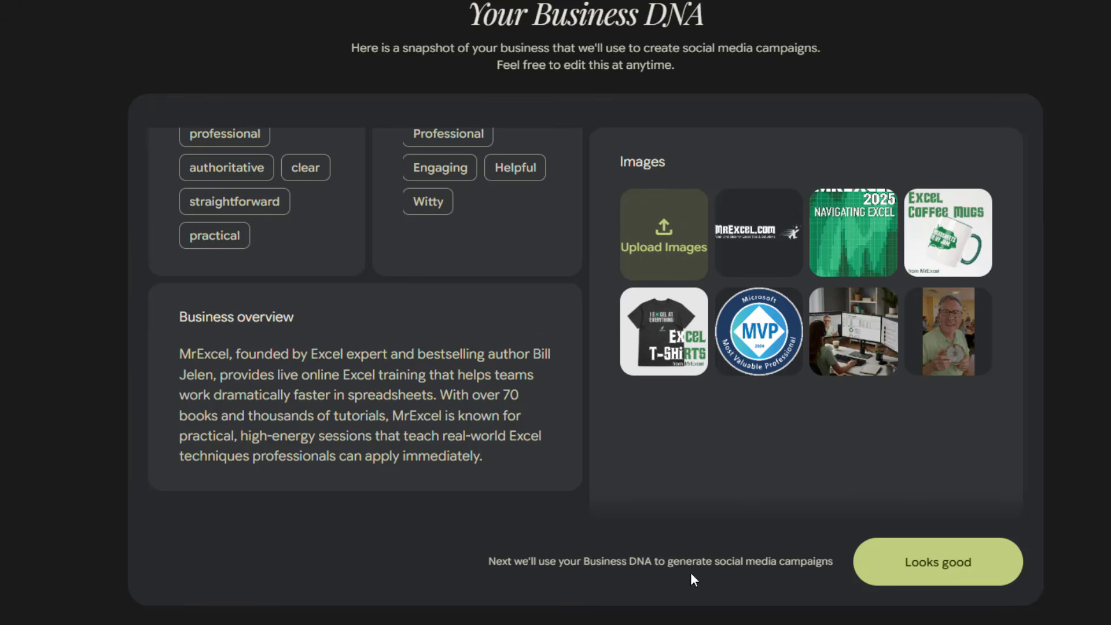
{"action": "left_click", "coordinate": [939, 564]}
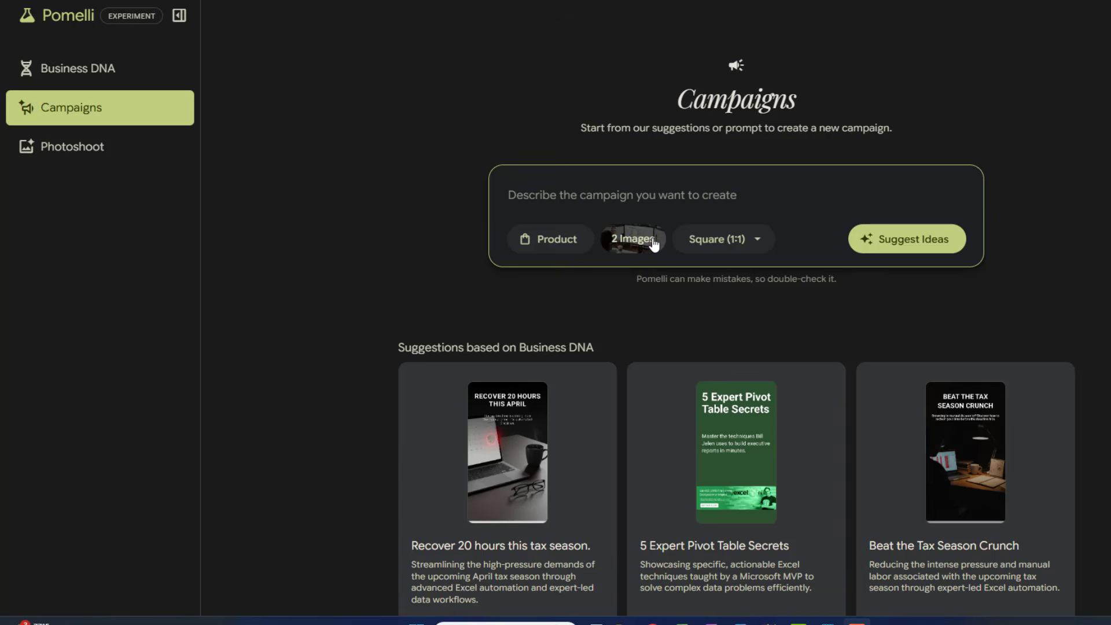
- Copy the full live online Excel training brief from Notepad into the campaign description, keep Square (1:1), and generate campaign ideas
{"action": "left_click", "coordinate": [757, 244]}
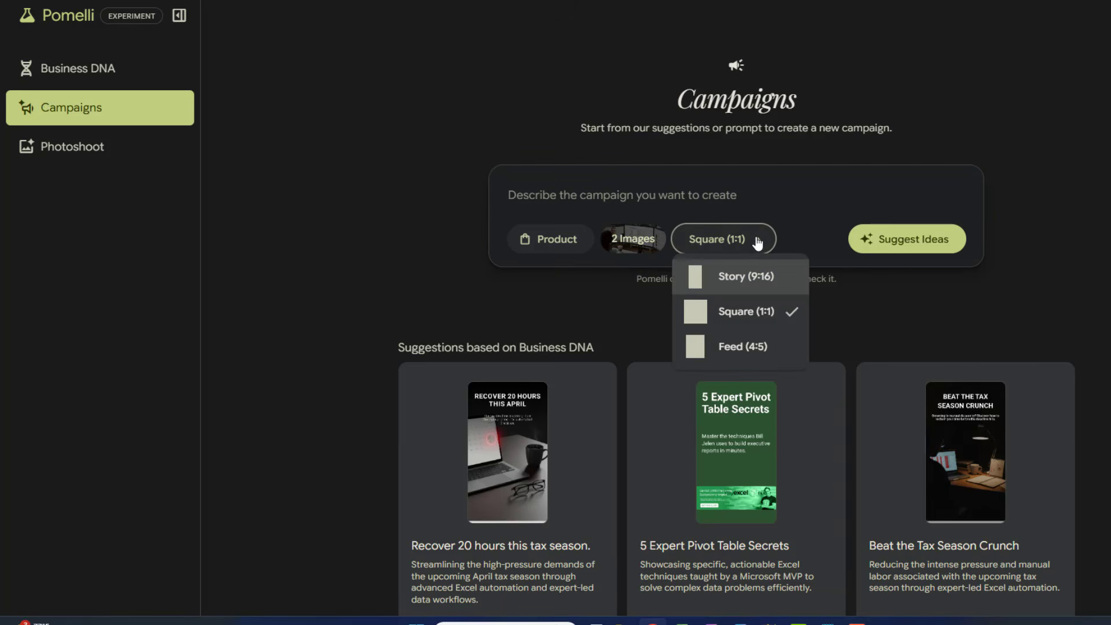
{"action": "left_click", "coordinate": [758, 242]}
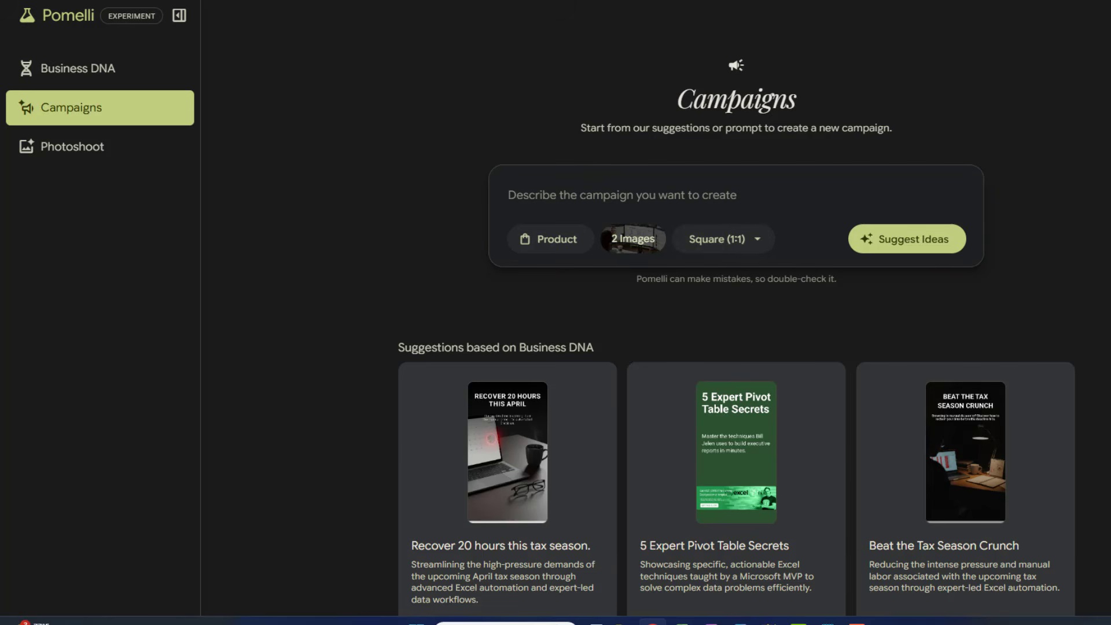
{"action": "key", "text": "alt+Tab"}
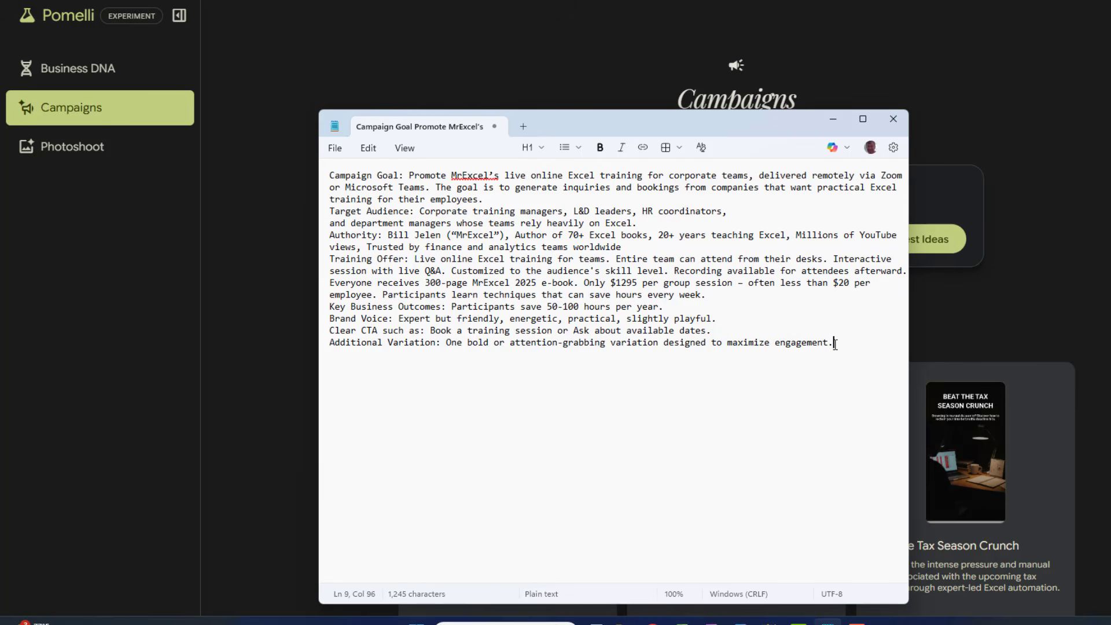
{"action": "left_click_drag", "start_coordinate": [843, 343], "coordinate": [268, 178]}
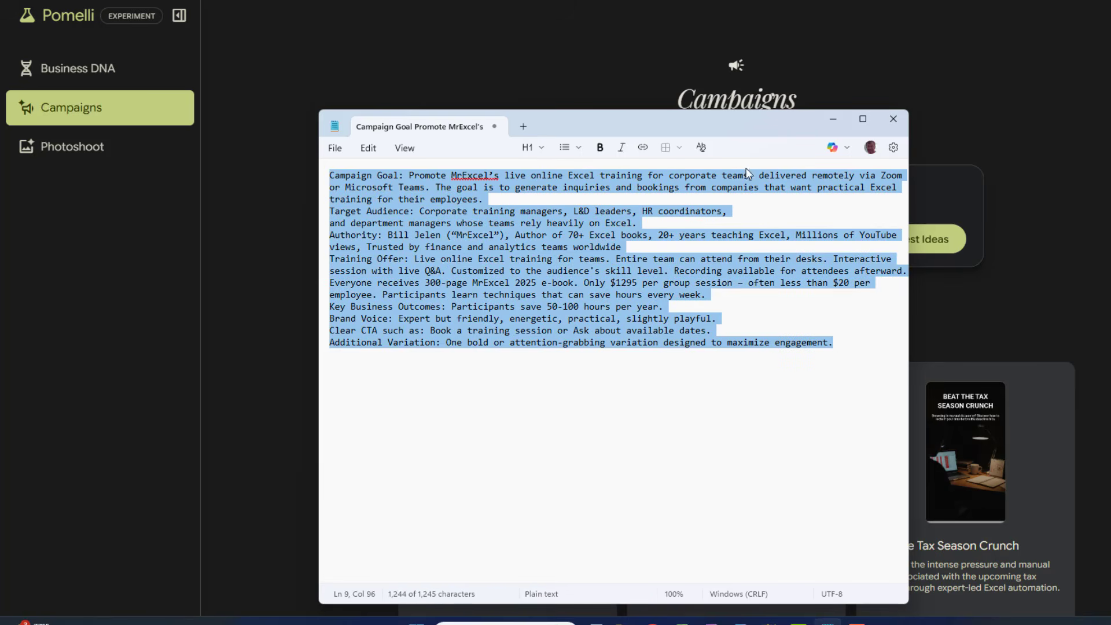
{"action": "left_click", "coordinate": [833, 119]}
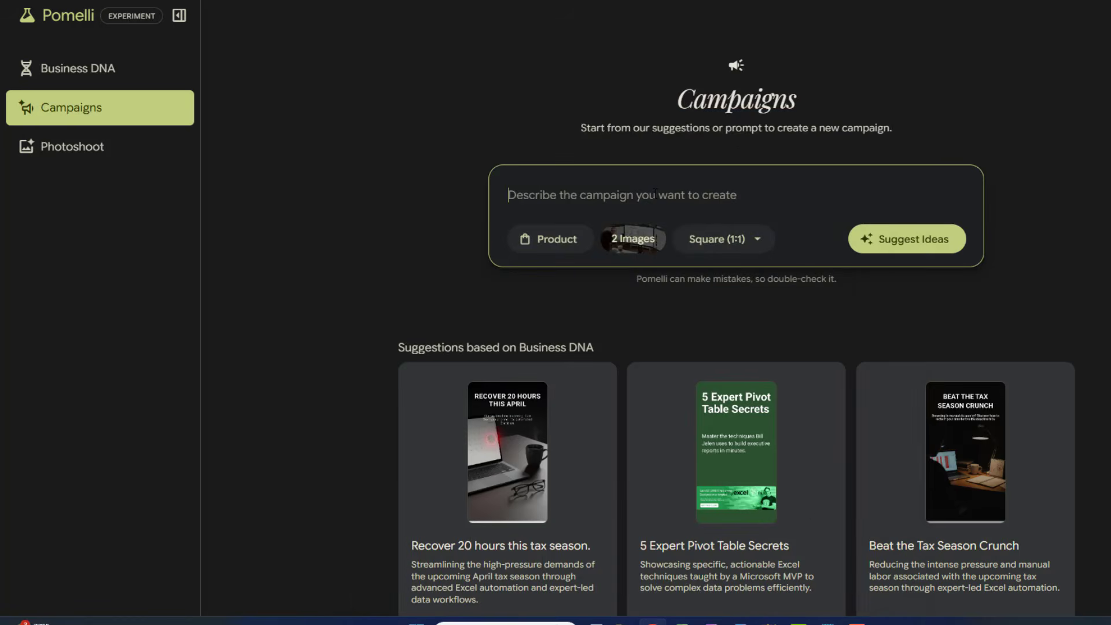
{"action": "key", "text": "ctrl+v"}
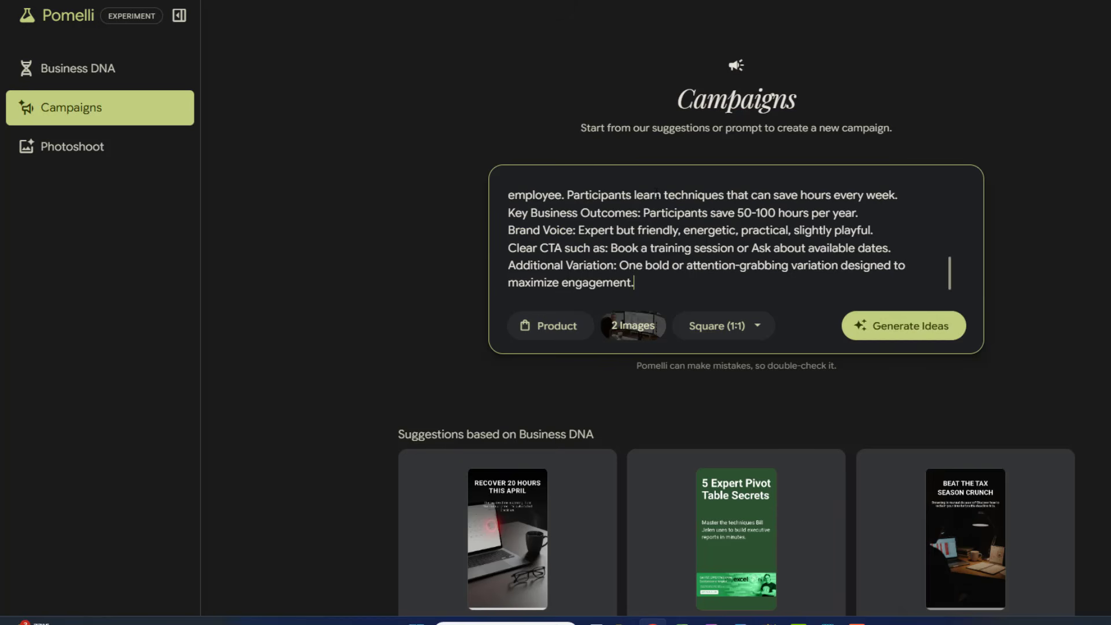
{"action": "left_click", "coordinate": [895, 334]}
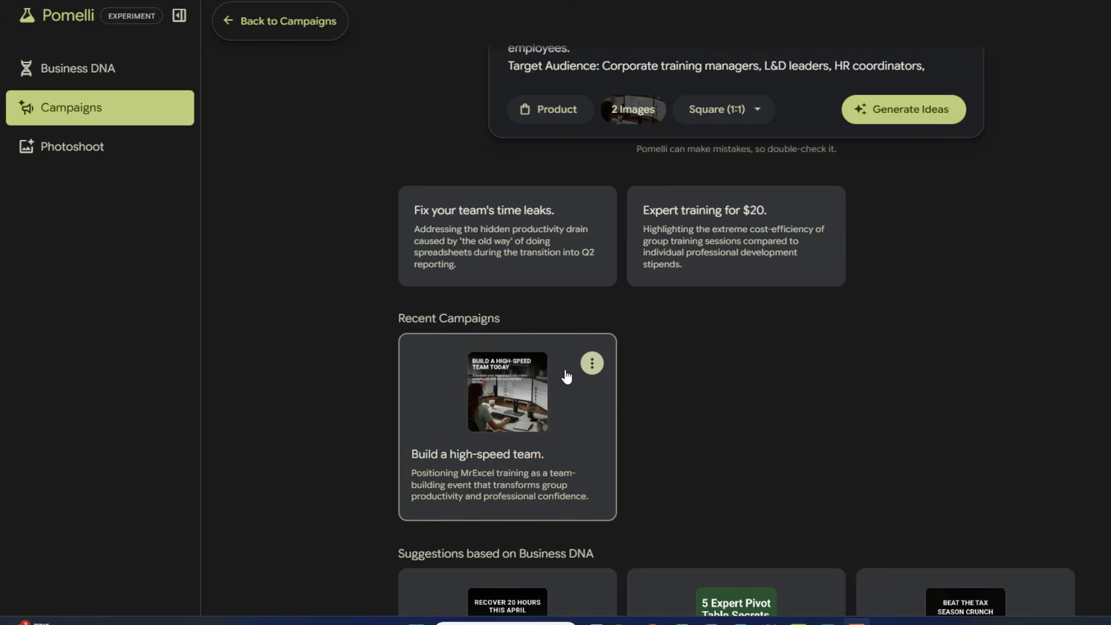
- Open the "Build a high-speed team." campaign's creatives and download the "Save 50-100 hours yearly per employee" creative
{"action": "left_click", "coordinate": [564, 409]}
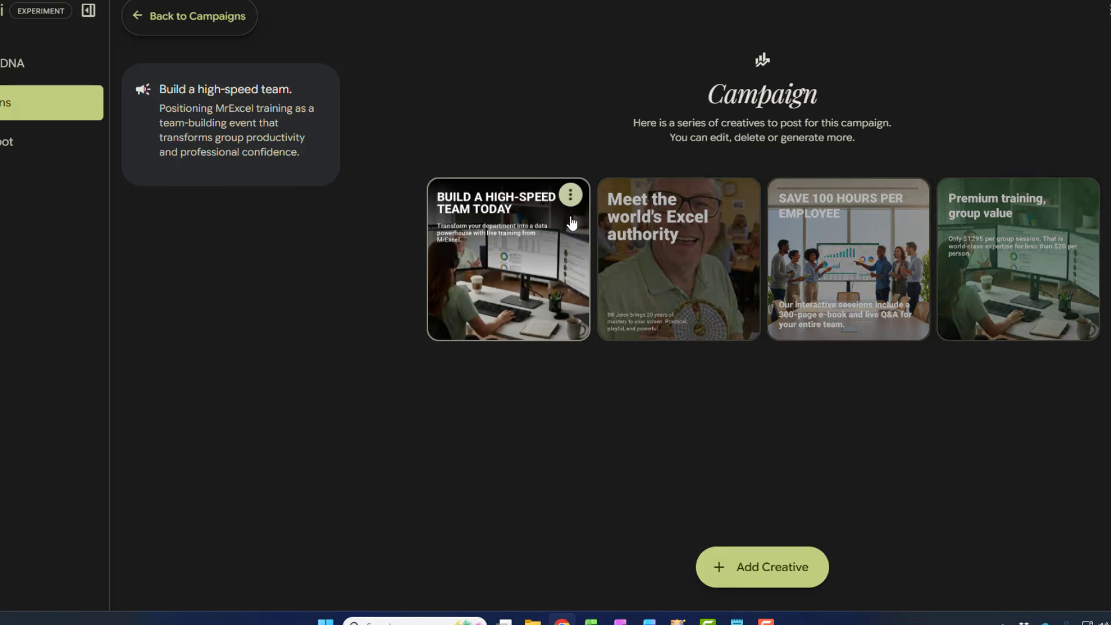
{"action": "left_click", "coordinate": [529, 272]}
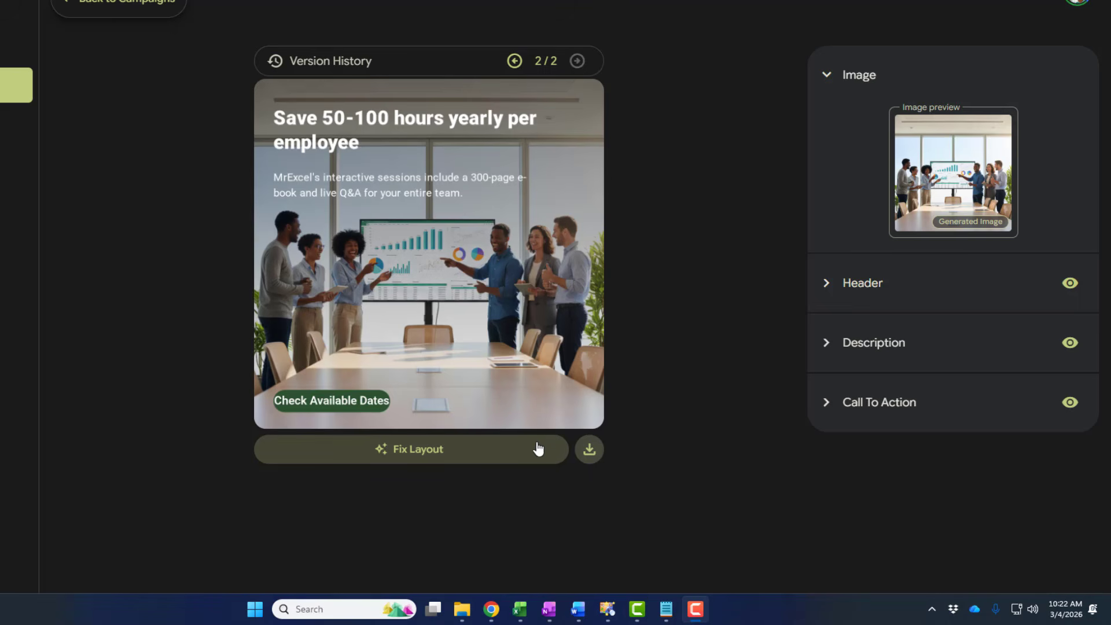
{"action": "left_click", "coordinate": [589, 451]}
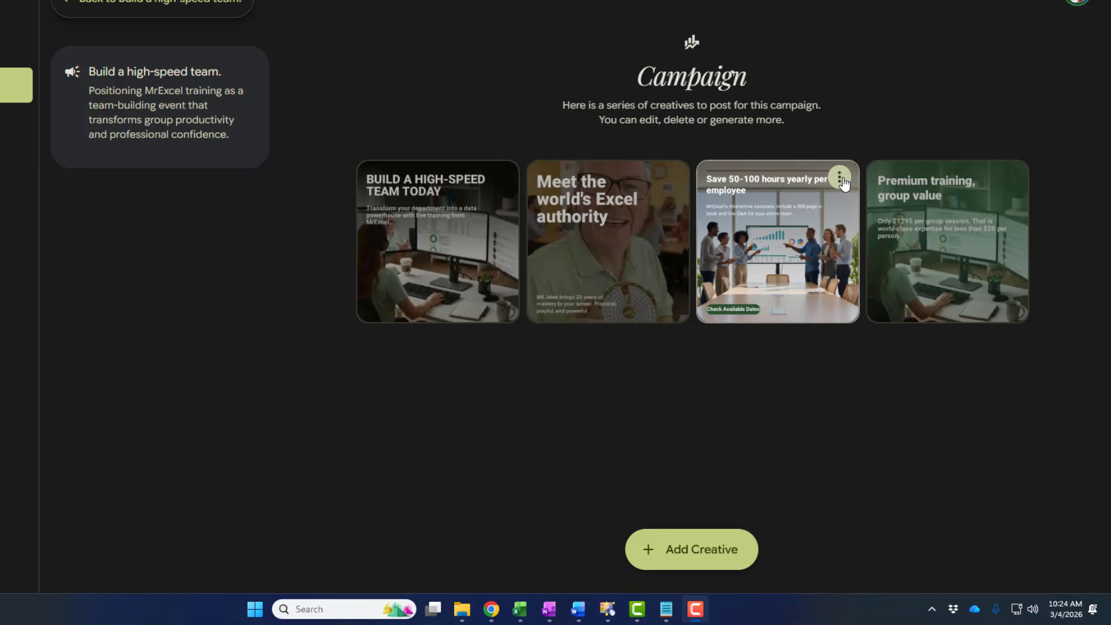
- Duplicate the "Save 50-100 hours yearly per employee" creative in Story (9:16) size
{"action": "left_click", "coordinate": [843, 181]}
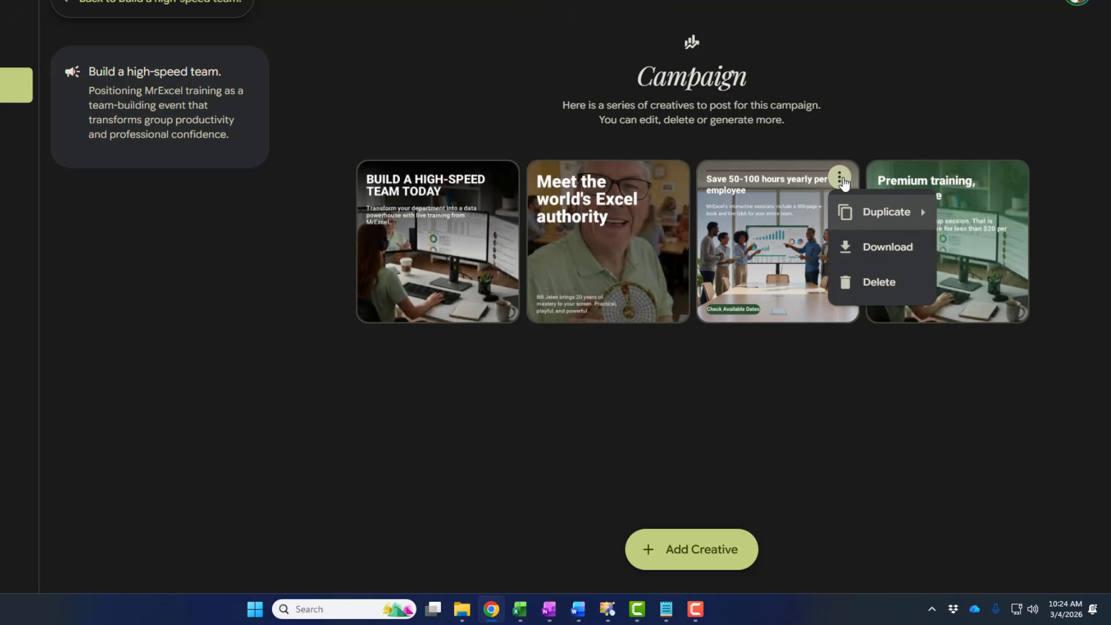
{"action": "mouse_move", "coordinate": [867, 209]}
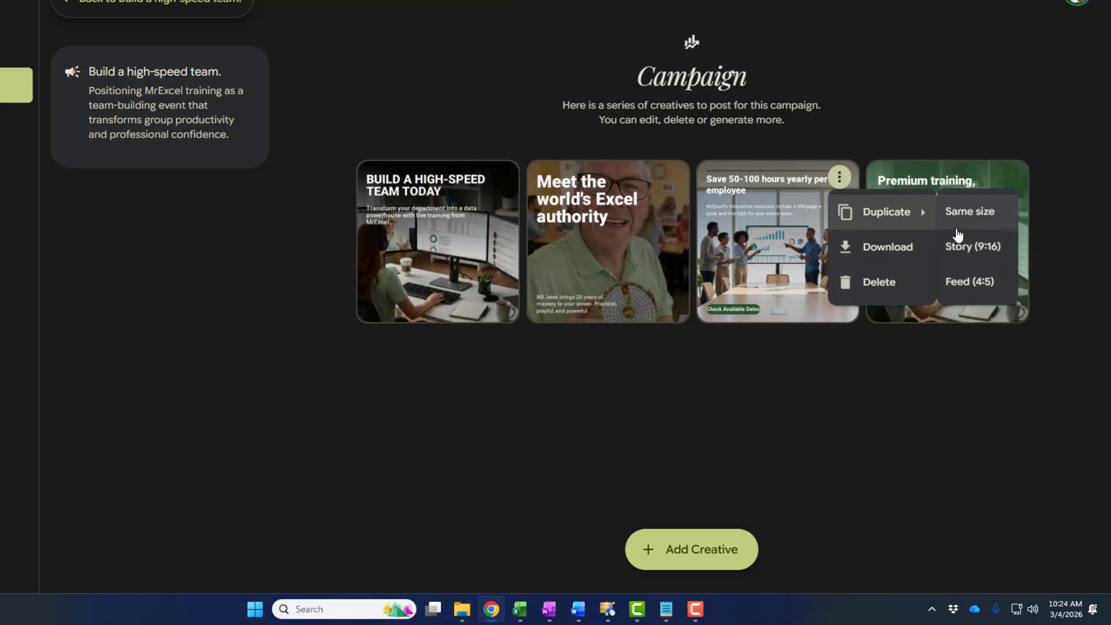
{"action": "left_click", "coordinate": [961, 248]}
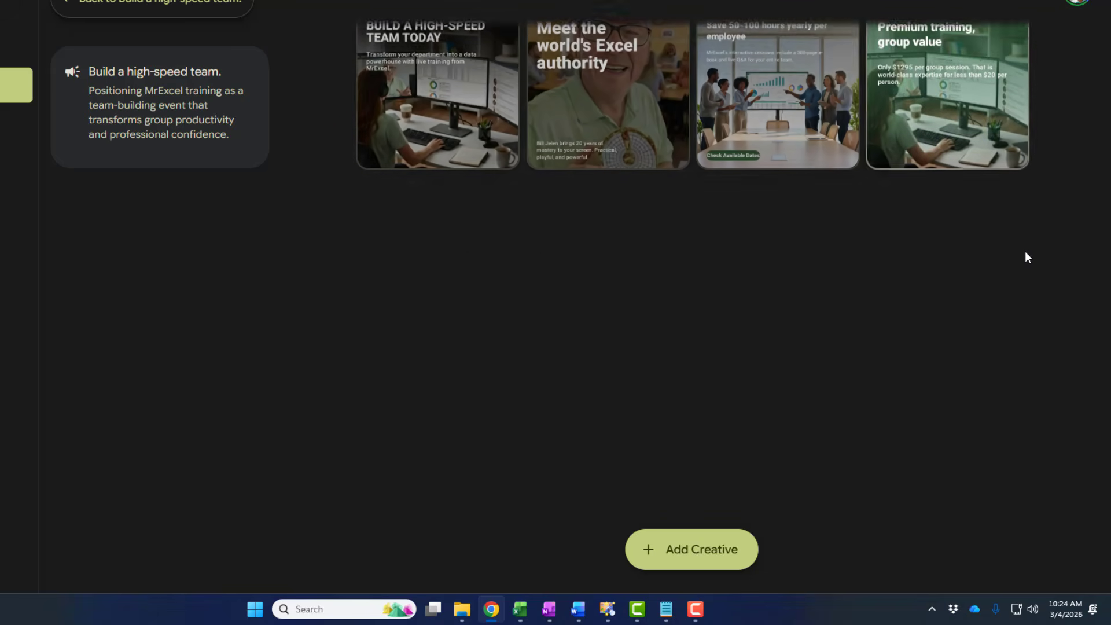